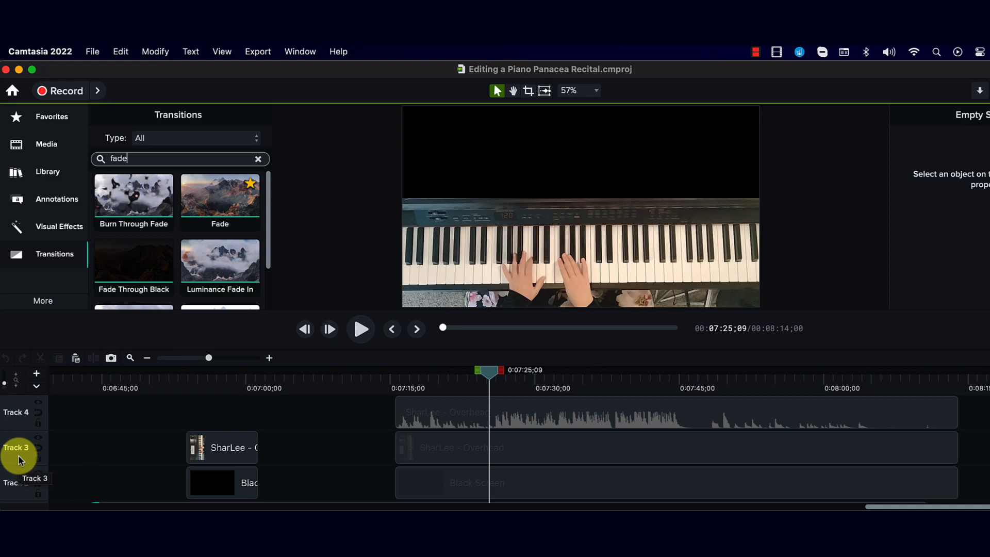
Step: Reorder the tracks so the SharLee - Side Shot track is on top and the Overhead track is at the bottom
scroll(18, 467, "down", 2)
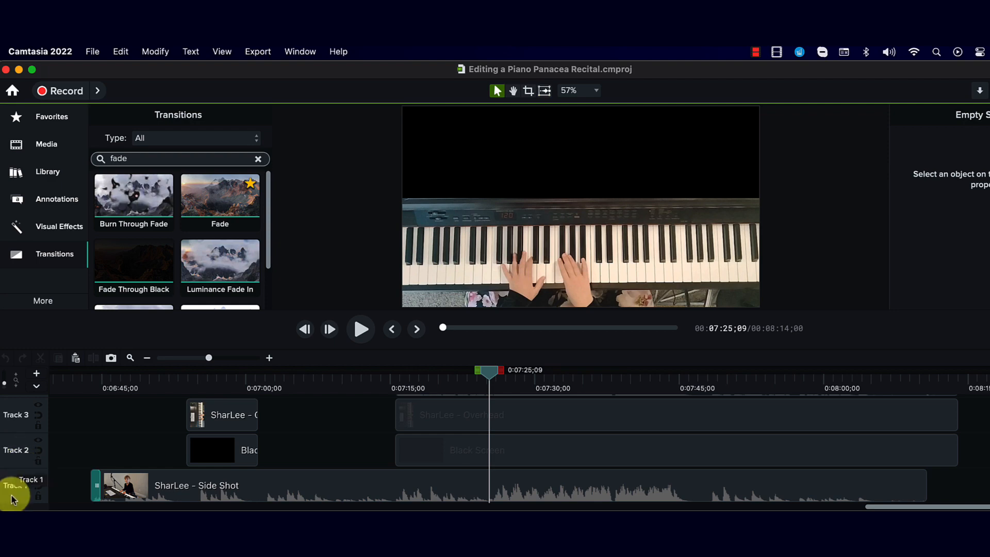
left_click(14, 498)
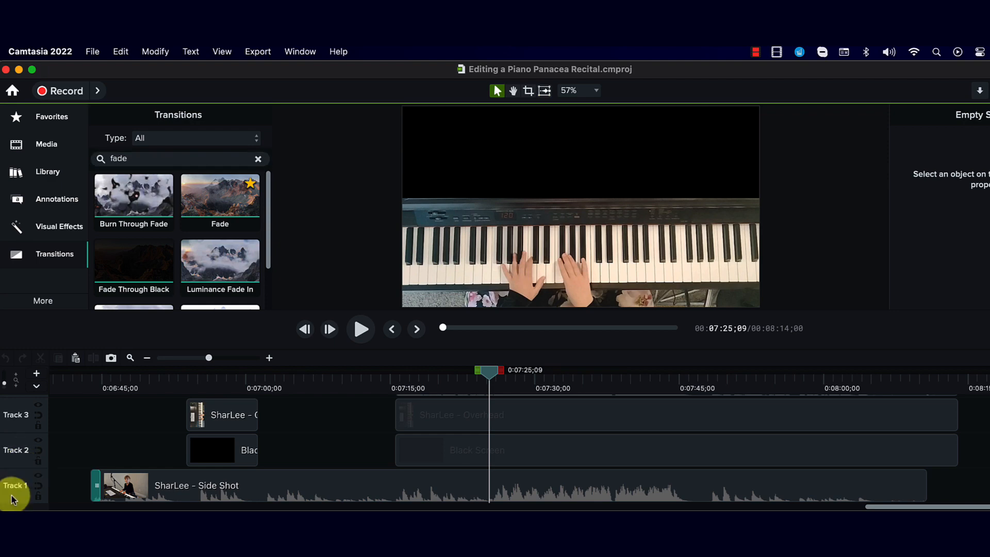
mouse_move(12, 499)
left_mouse_down()
mouse_move(22, 459)
mouse_move(20, 494)
left_mouse_up()
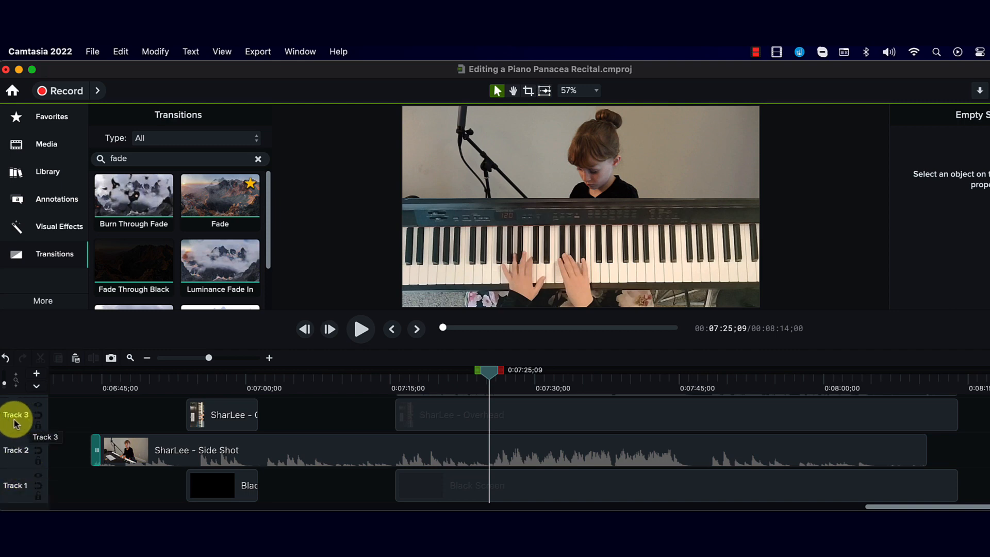
left_click_drag(13, 422, 14, 496)
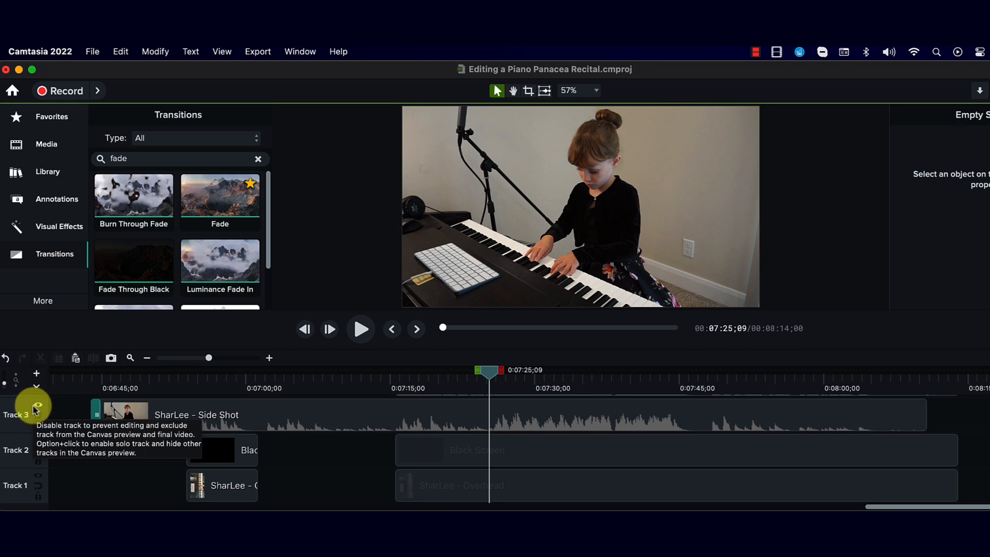
Step: Temporarily disable Track 3 and preview playback without it before enabling it again
left_click(36, 406)
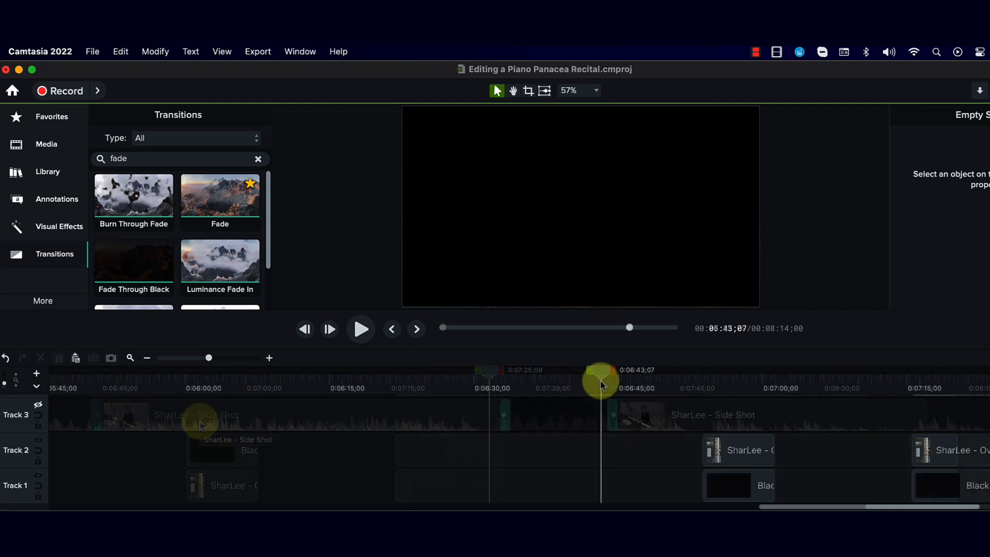
key("space")
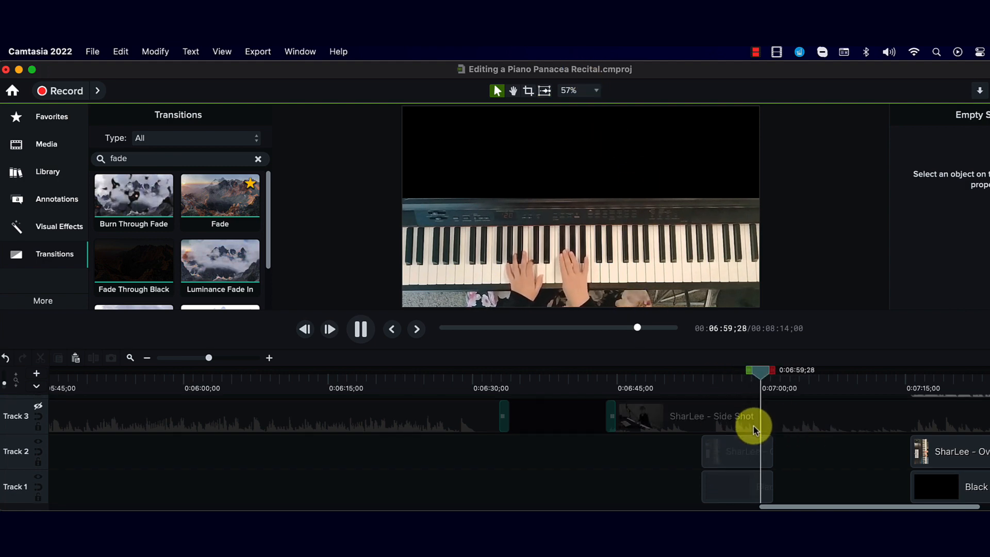
key("space")
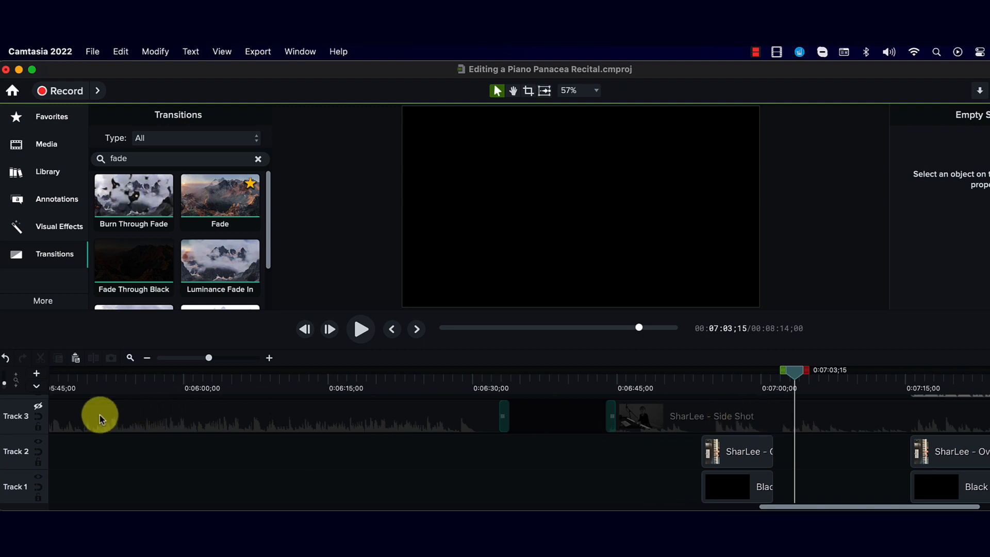
left_click(38, 409)
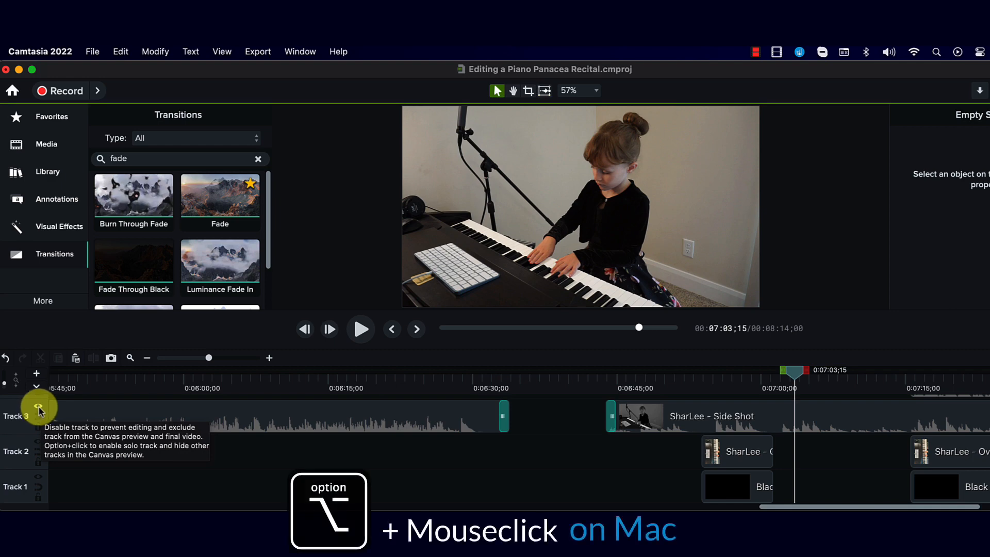
Step: Temporarily solo Track 3 and preview it from about 6:47, turning solo off afterwards
left_click(39, 408, "alt")
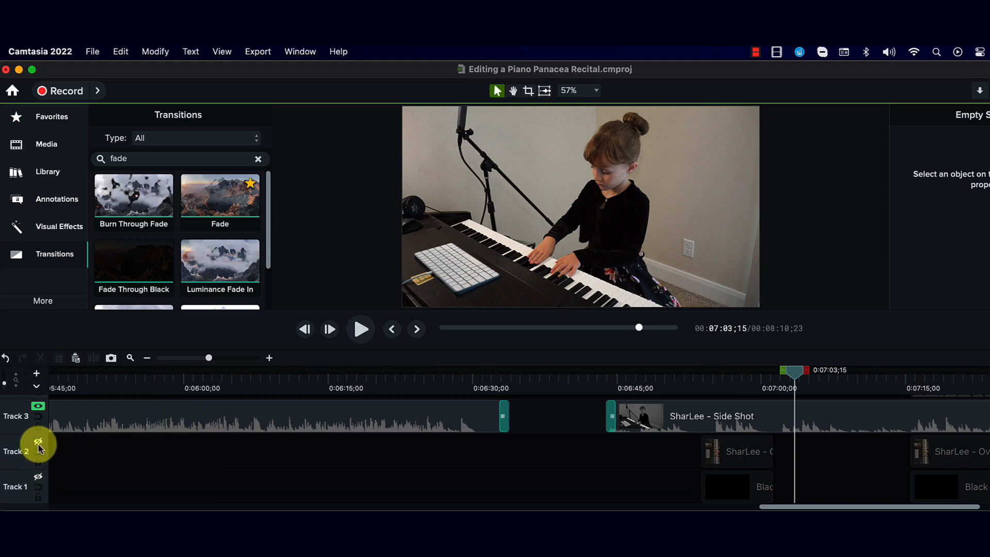
scroll(38, 445, "up", 2)
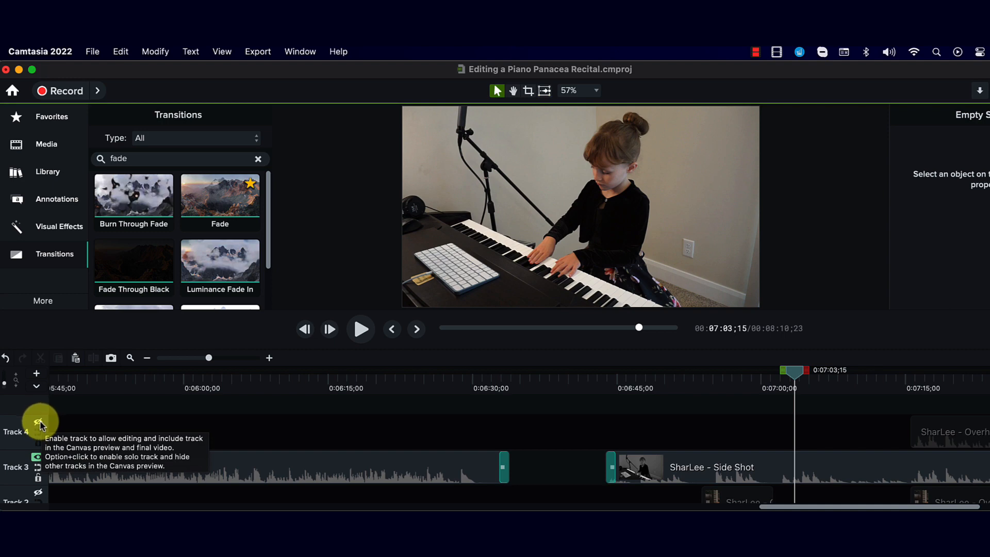
scroll(42, 425, "down", 2)
scroll(42, 443, "down", 1)
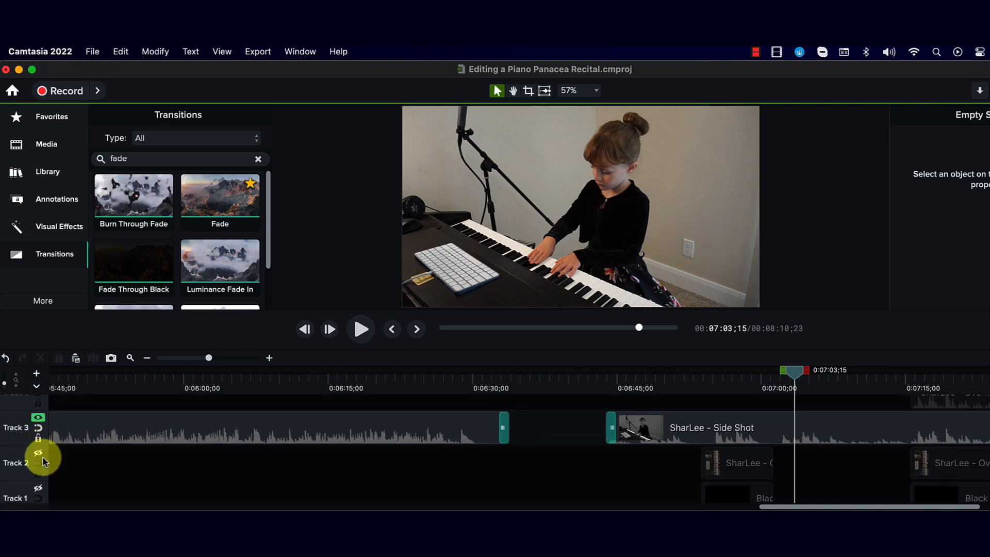
left_click(668, 452)
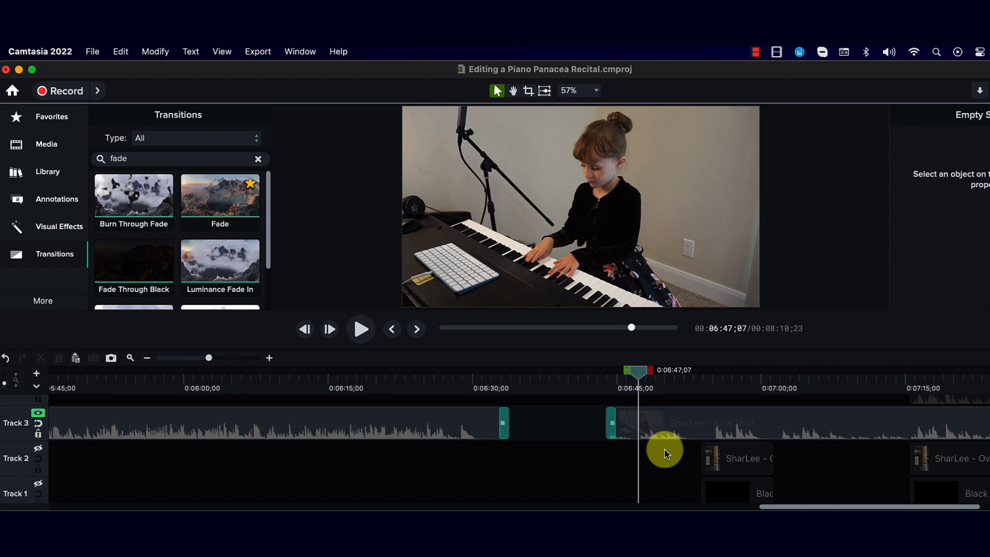
key("space")
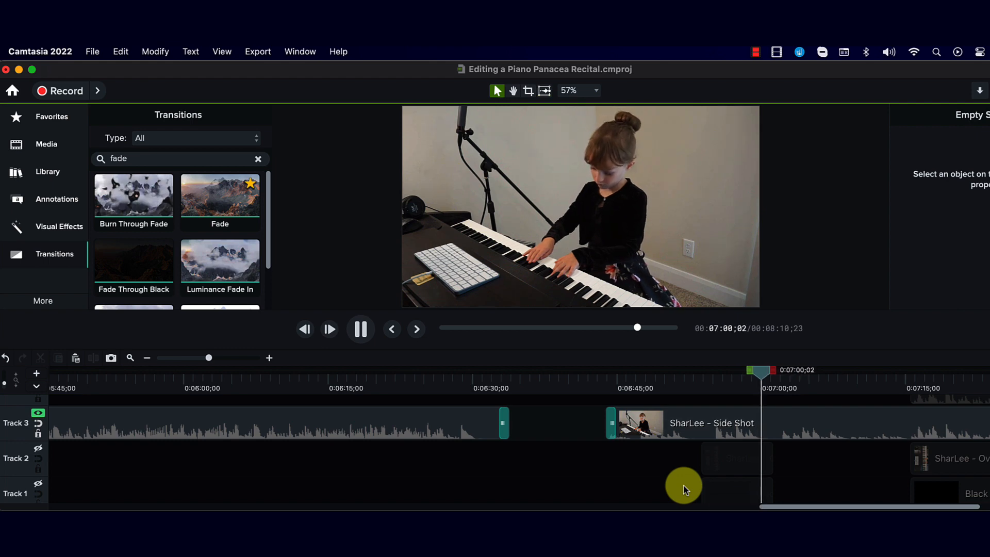
key("space")
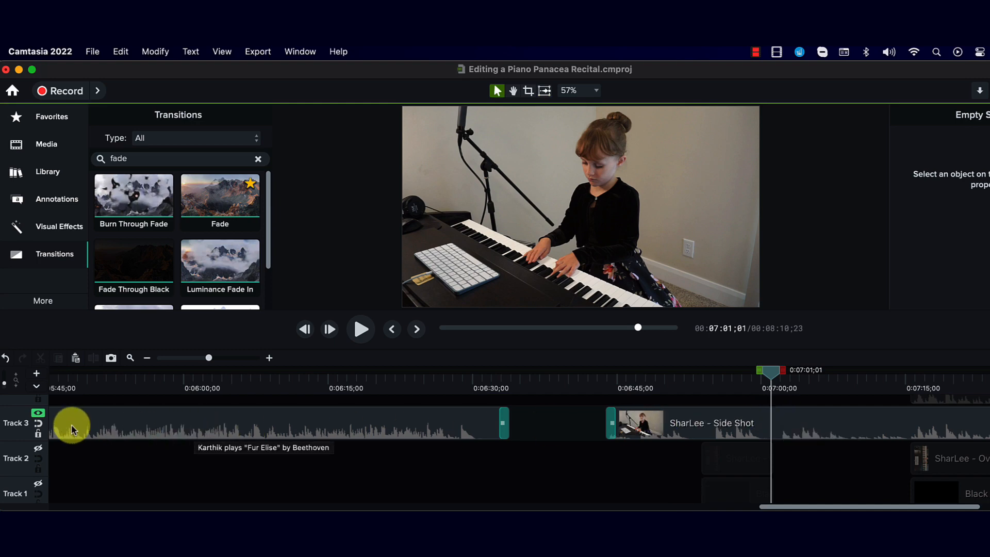
left_click(38, 416, "alt")
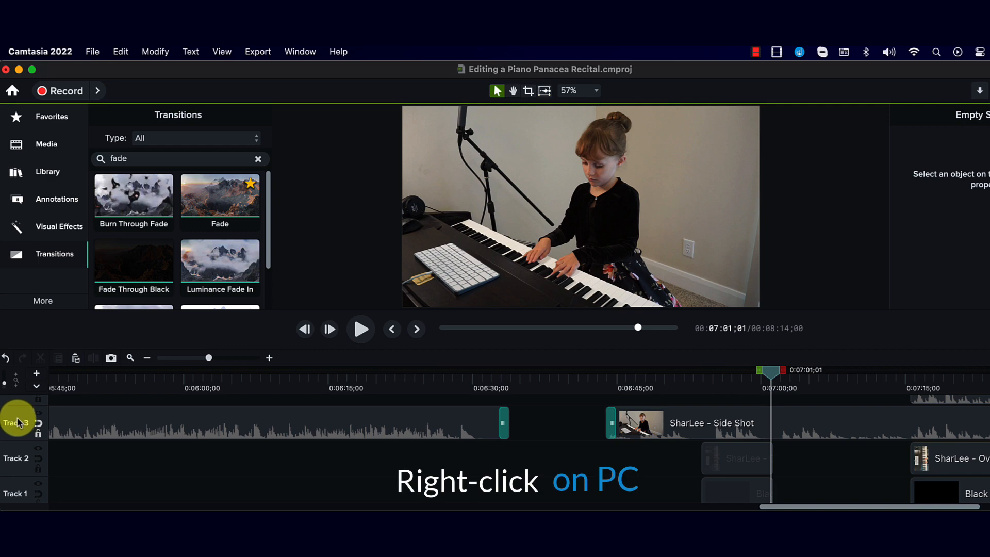
Step: Enable and then disable solo for Track 3 through its track options
right_click(17, 422)
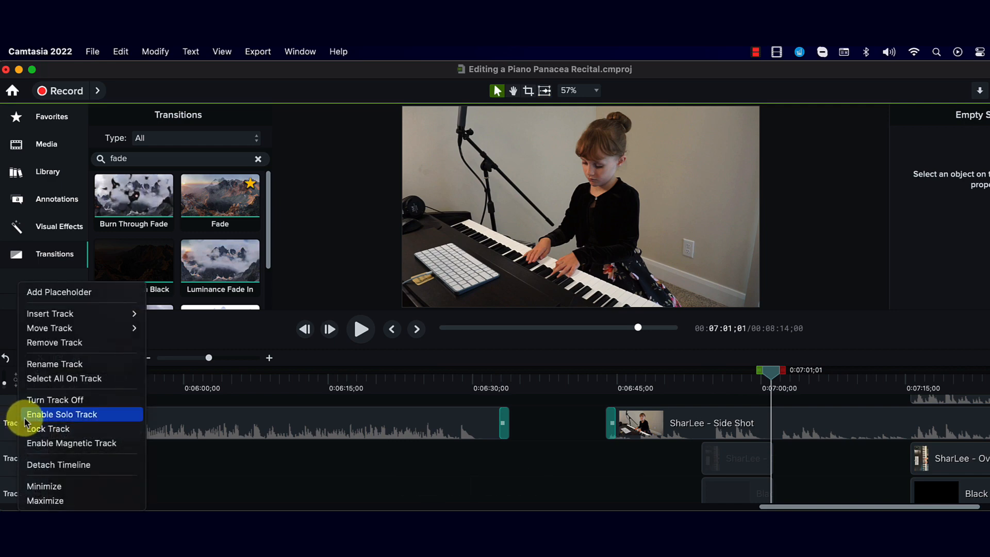
left_click(50, 415)
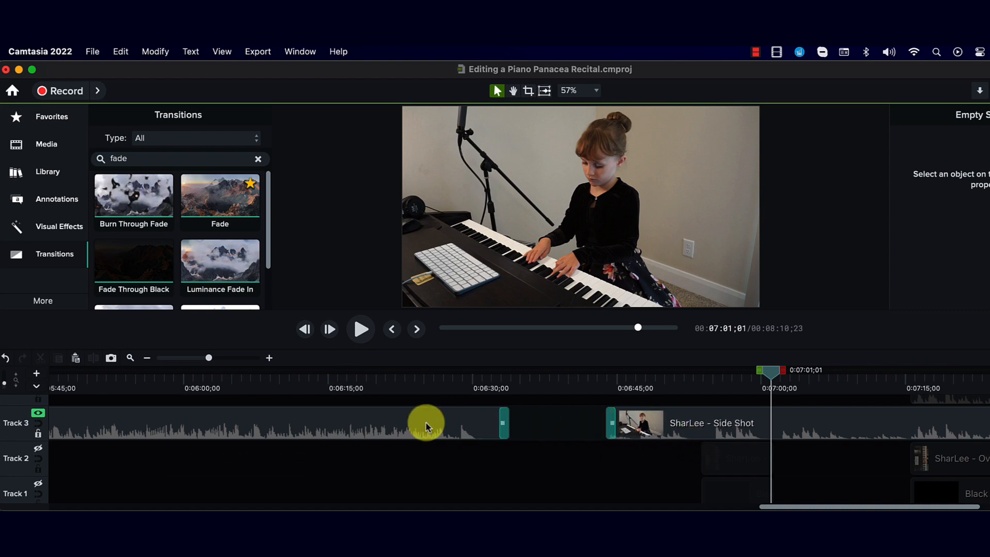
right_click(16, 420)
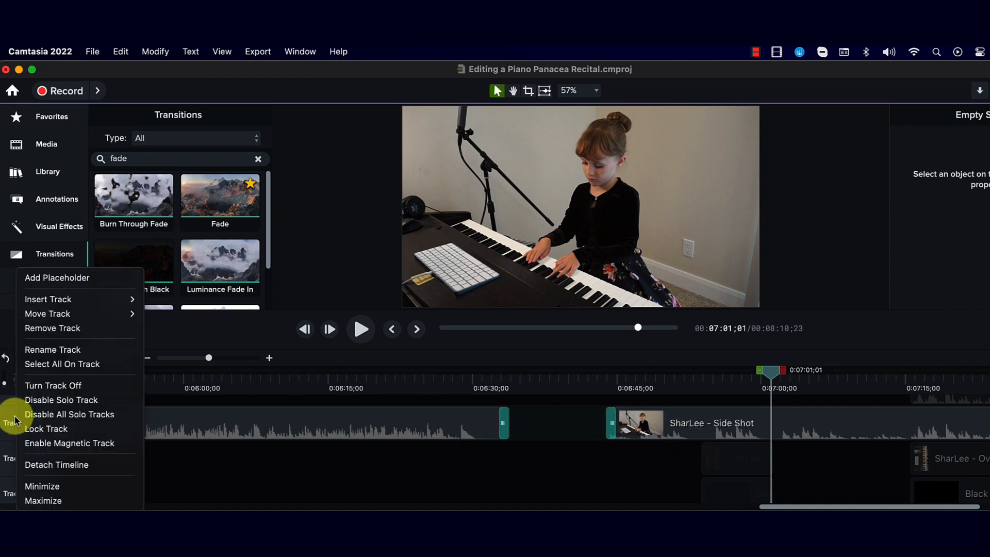
left_click(51, 401)
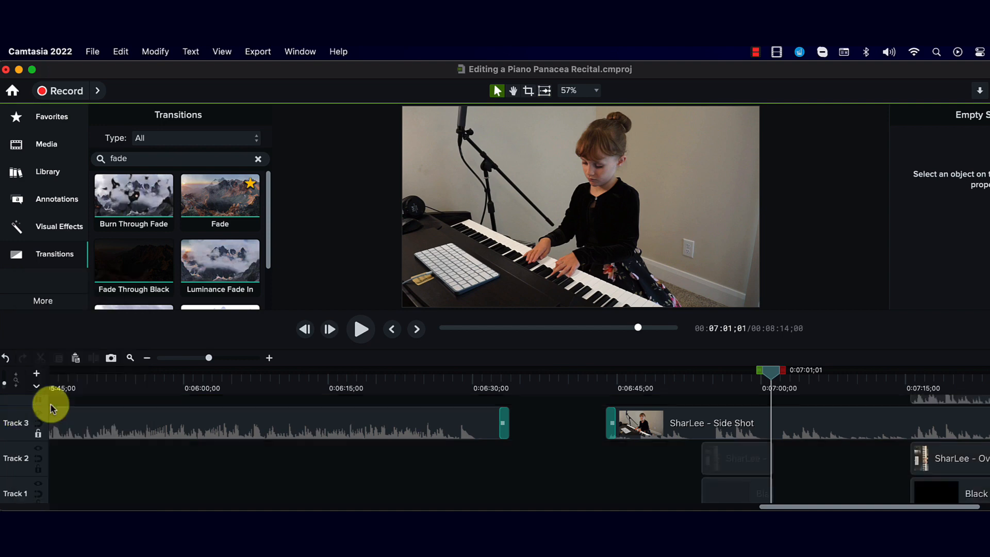
Step: Turn Track 3 off through its track options and switch it back on
right_click(19, 427)
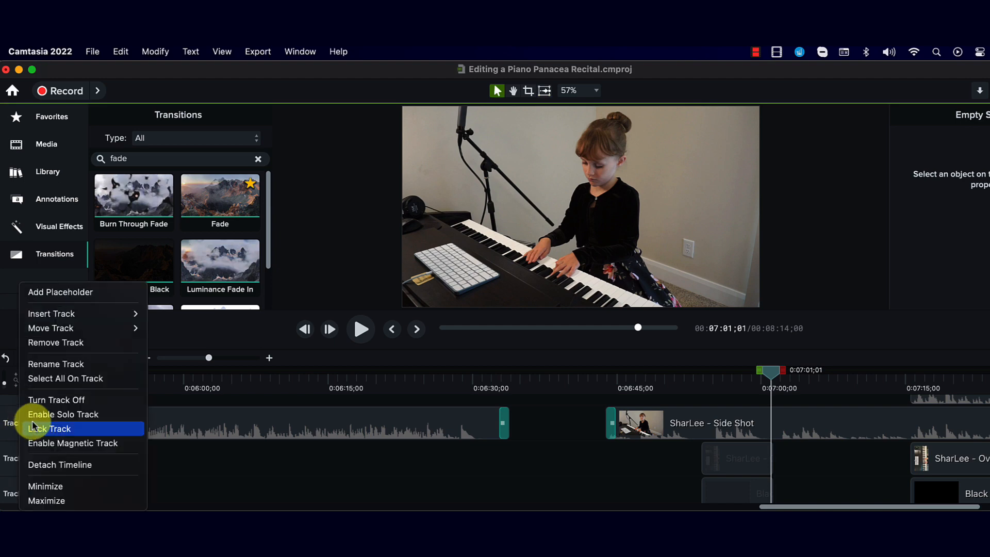
left_click(54, 402)
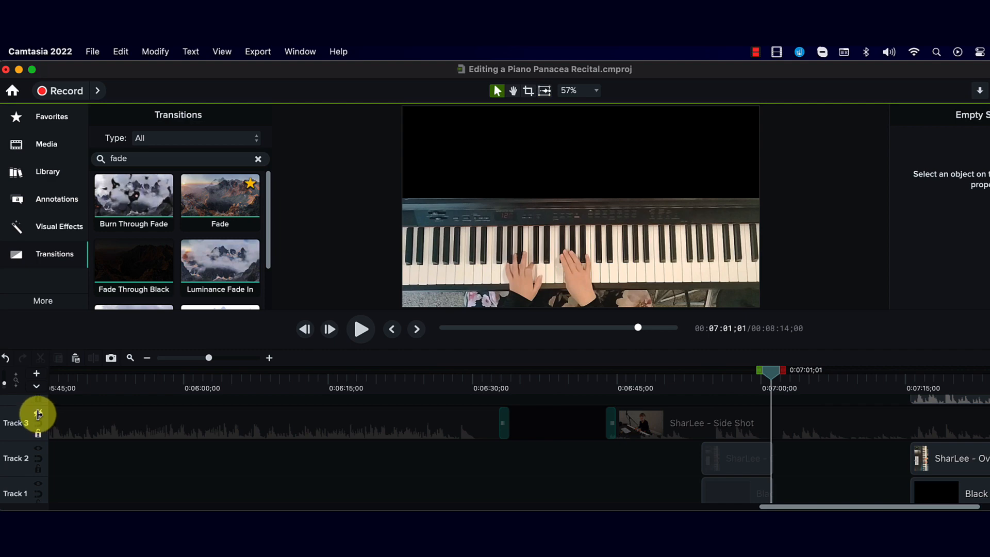
left_click(38, 414)
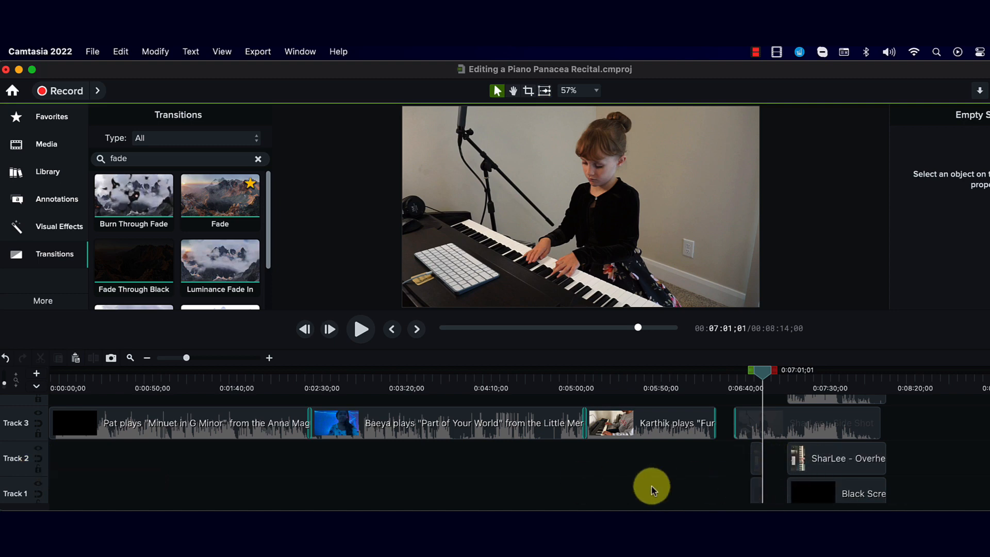
Step: Make Track 2 magnetic and try dragging its SharLee - Overhead clip to the right
left_click(39, 458)
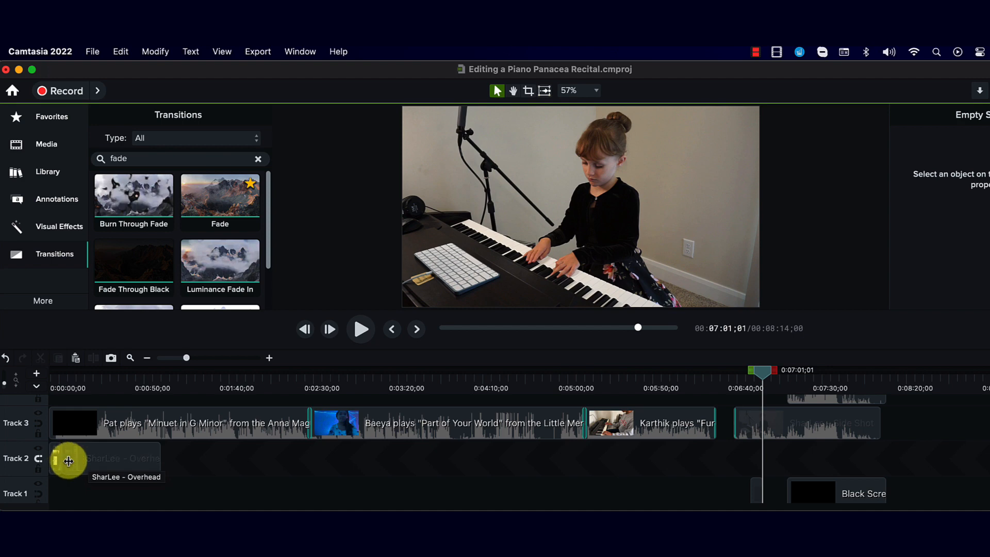
left_click_drag(73, 460, 157, 456)
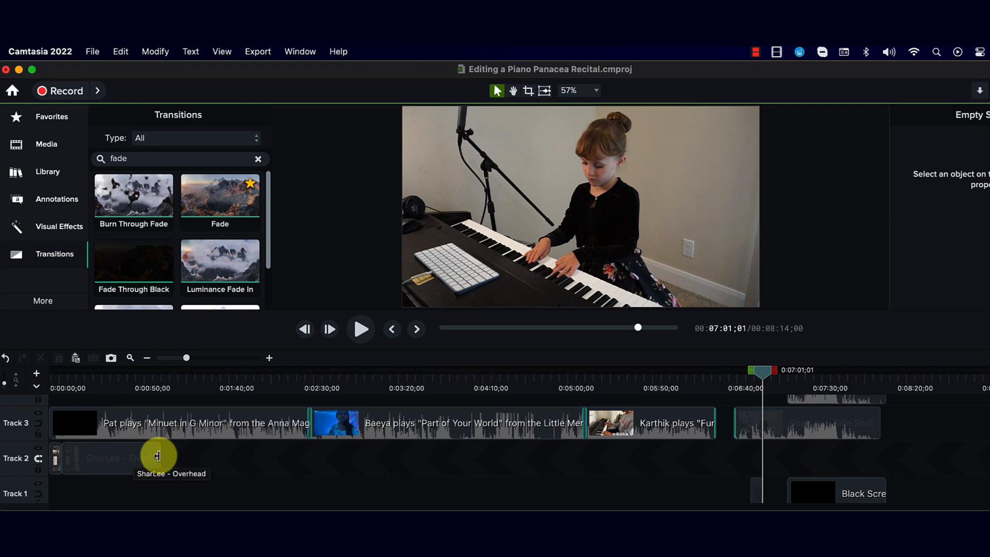
left_click_drag(157, 456, 155, 458)
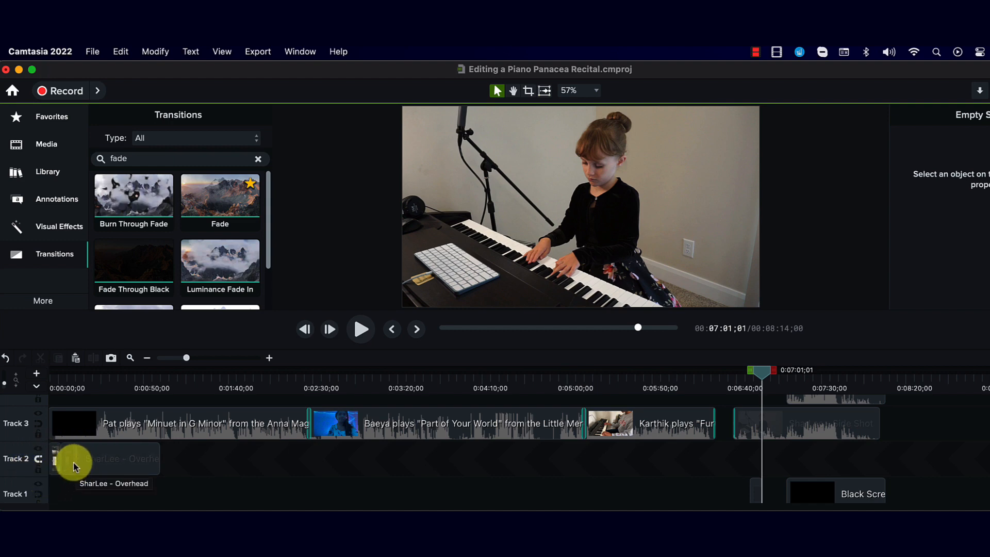
Step: Undo the clip move and the magnetic track setting
scroll(72, 467, "up", 1)
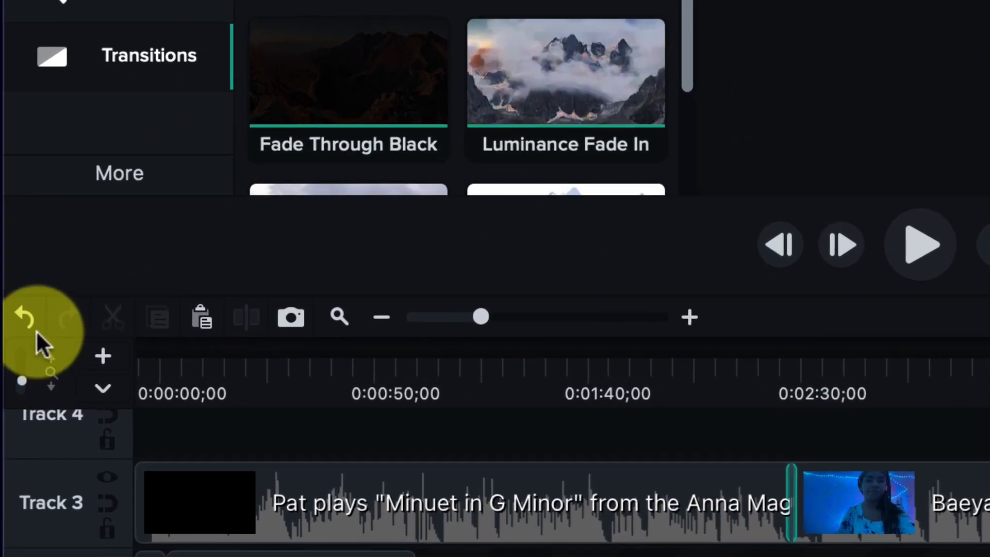
left_click(25, 319)
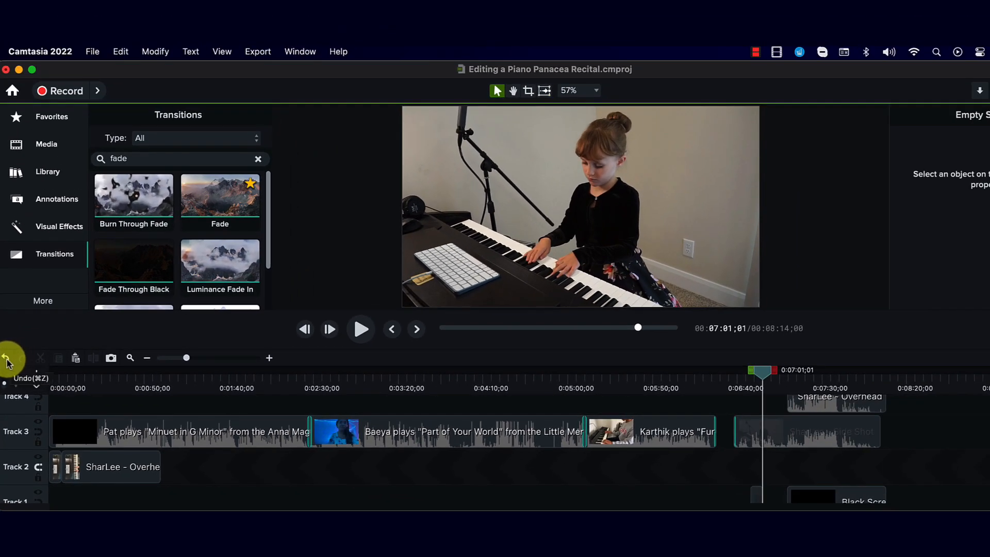
left_click(7, 359)
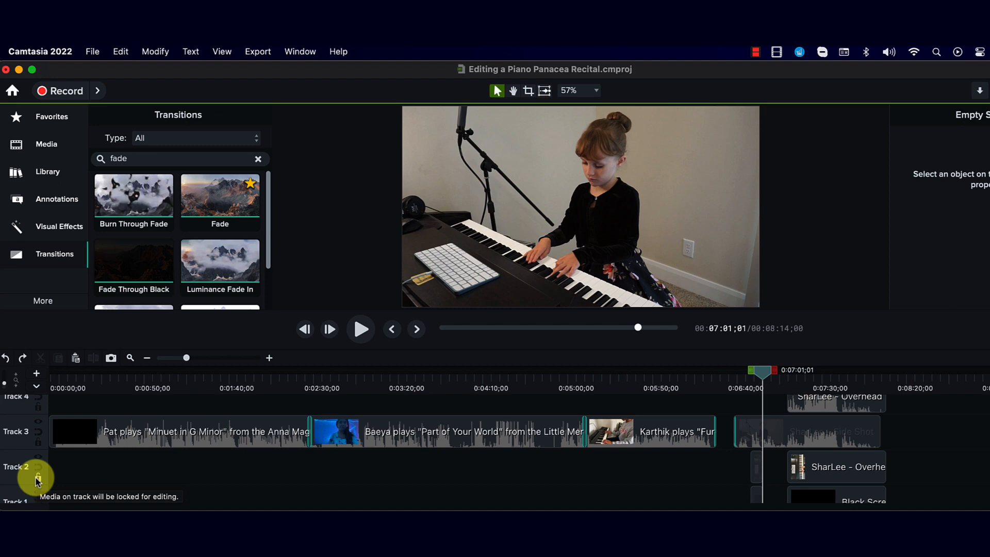
Step: Lock Track 3 and preview playback from about 6:59
left_click(38, 443)
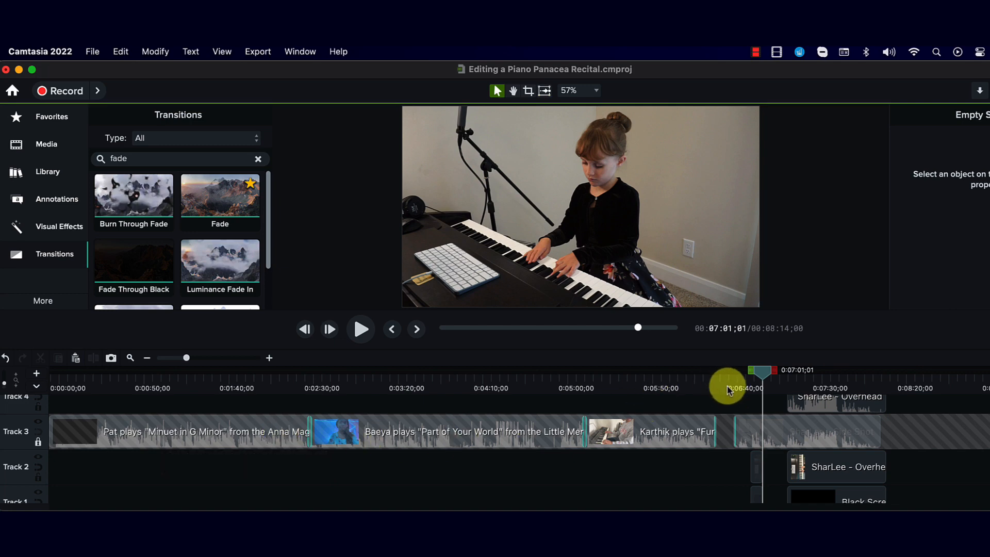
left_click_drag(729, 391, 762, 390)
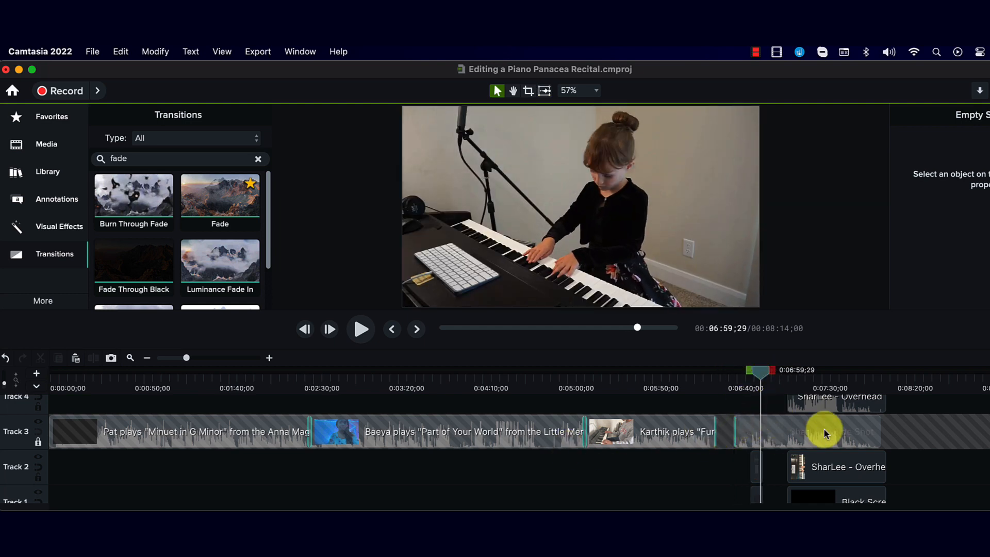
key("space")
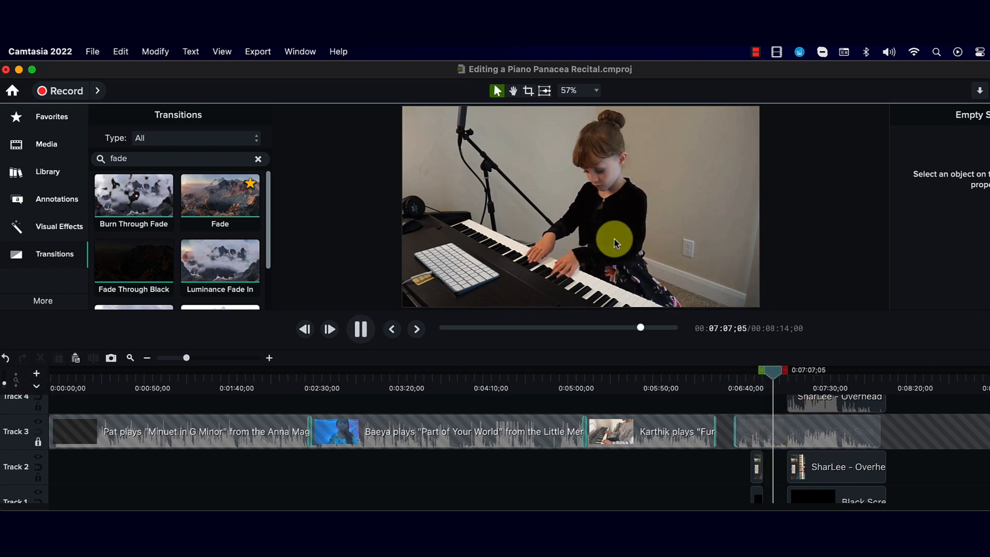
key("space")
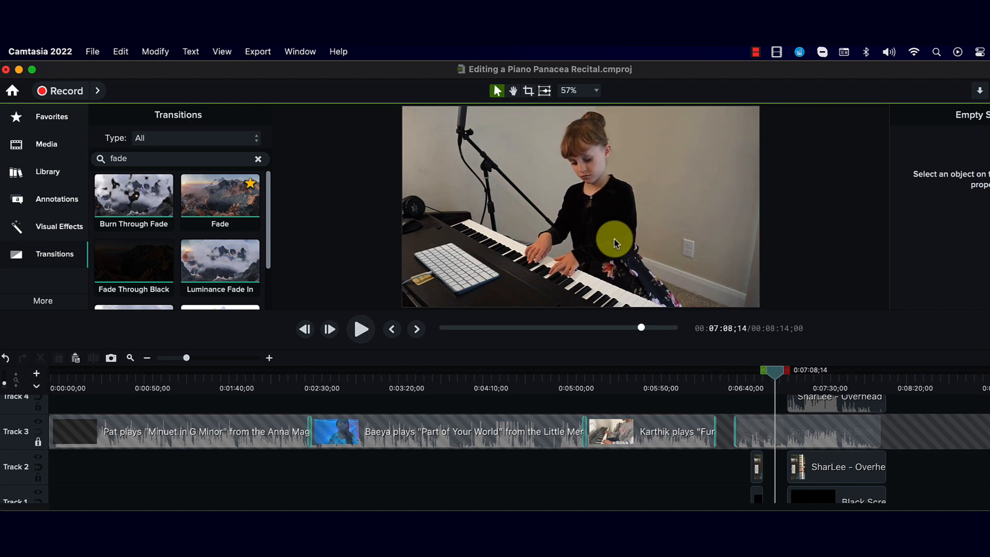